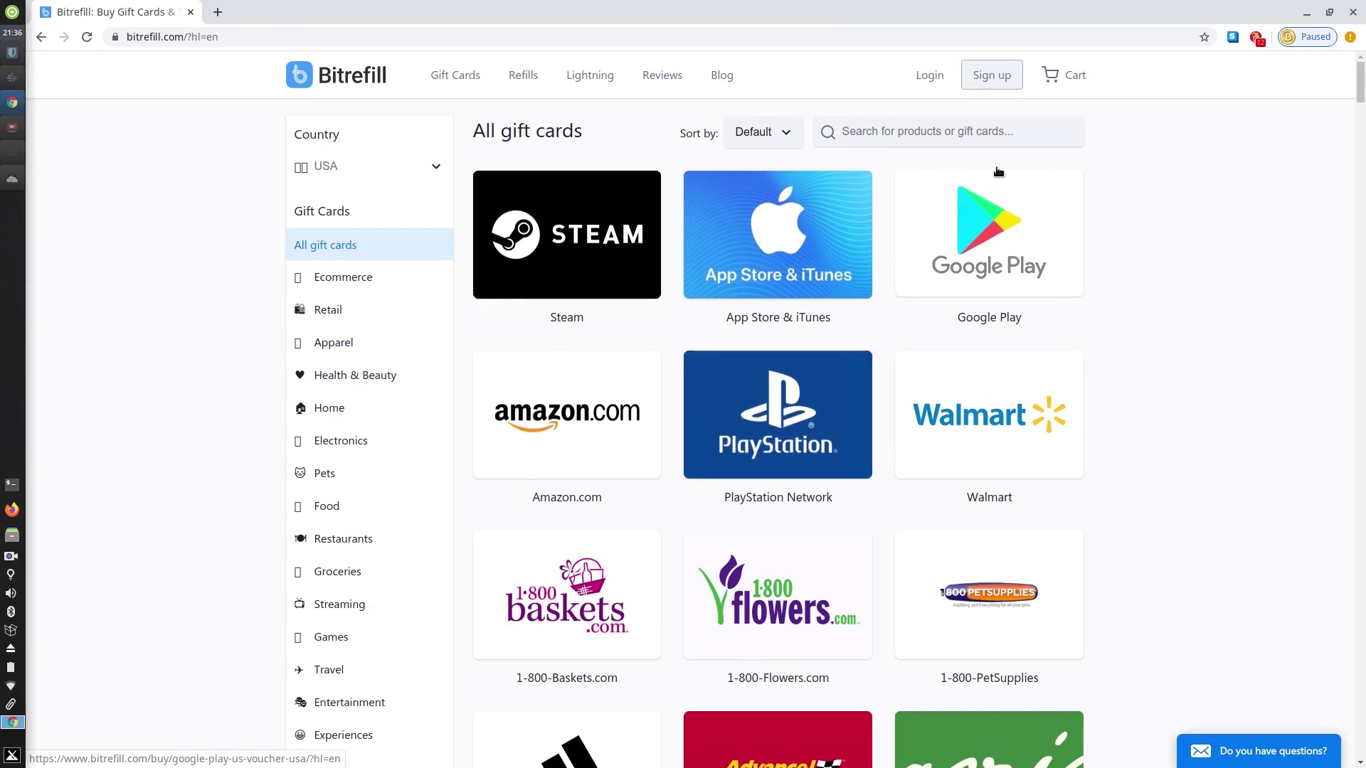
Step: Go to the Bitrefill sign-up page from the top navigation bar
{"action": "left_click", "coordinate": [1001, 83]}
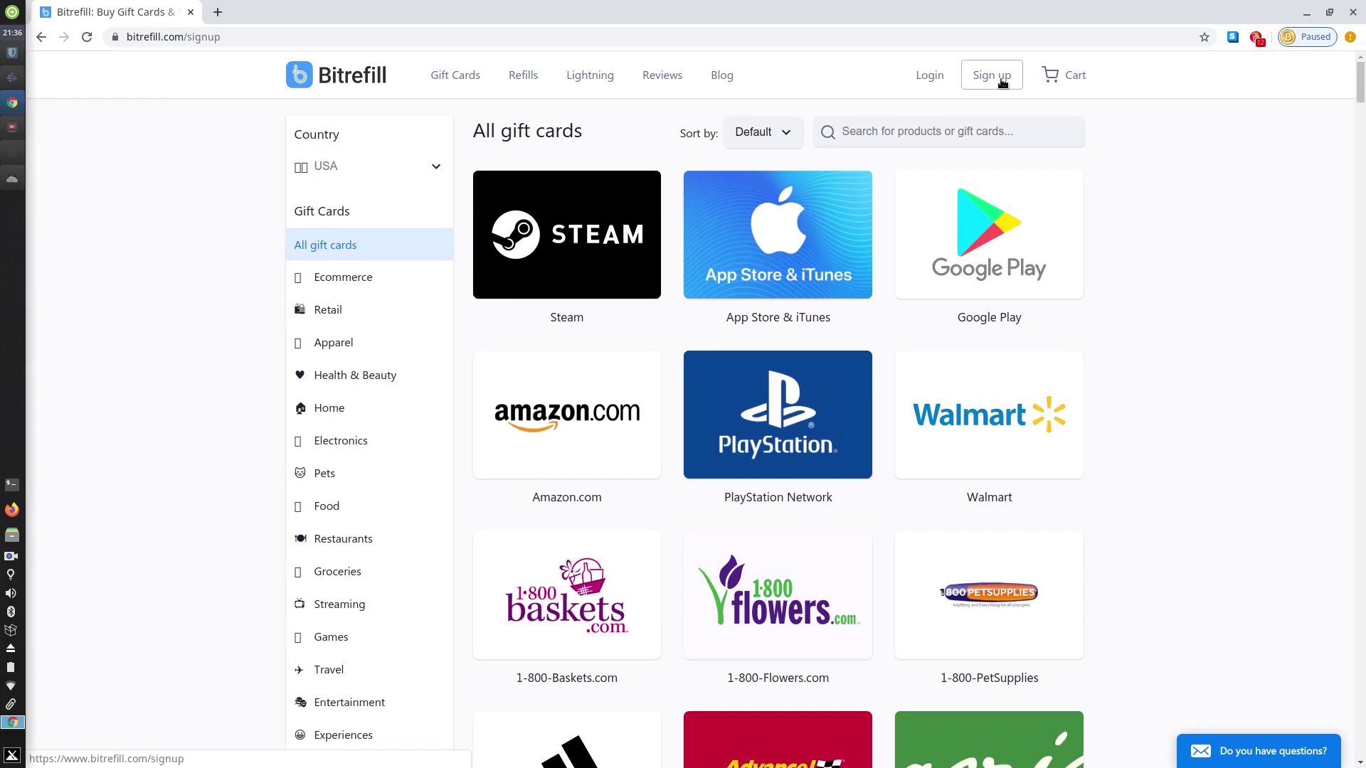
{"action": "left_click", "coordinate": [749, 232]}
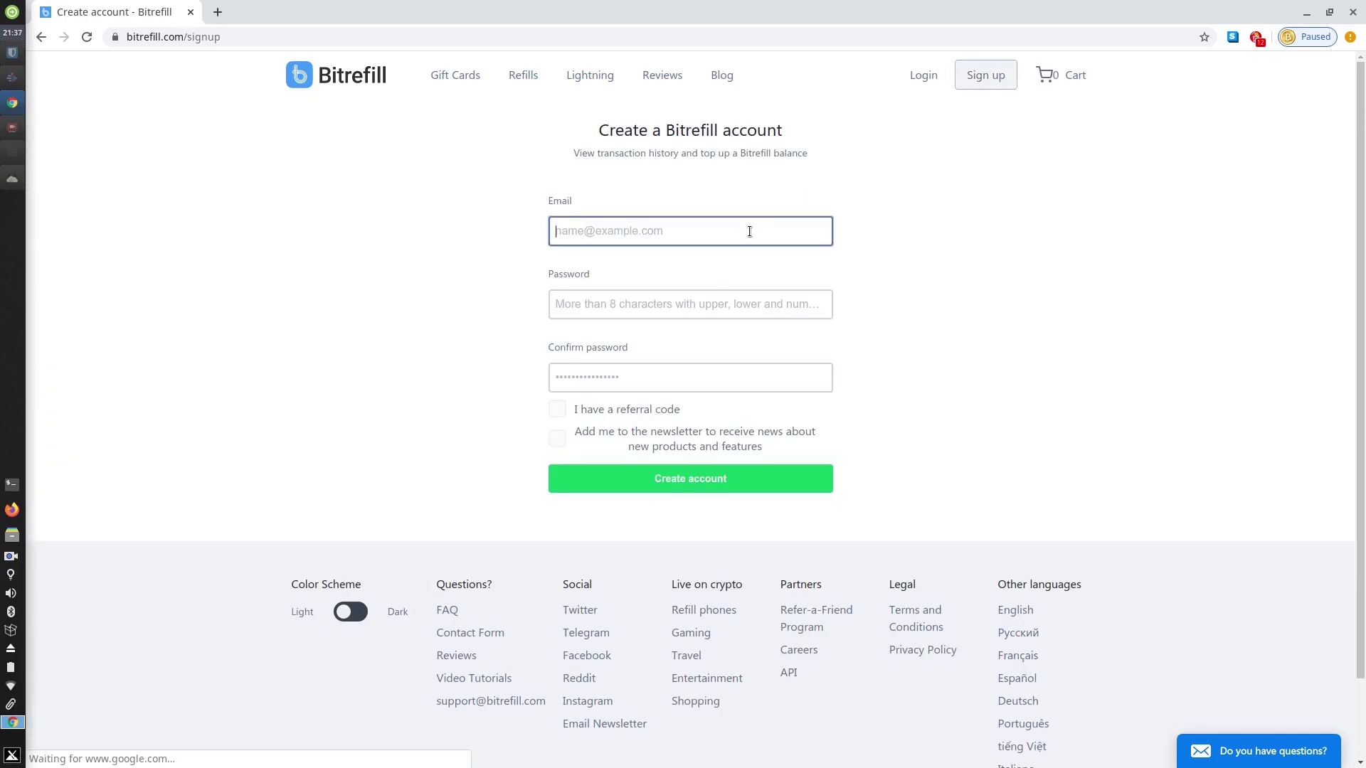
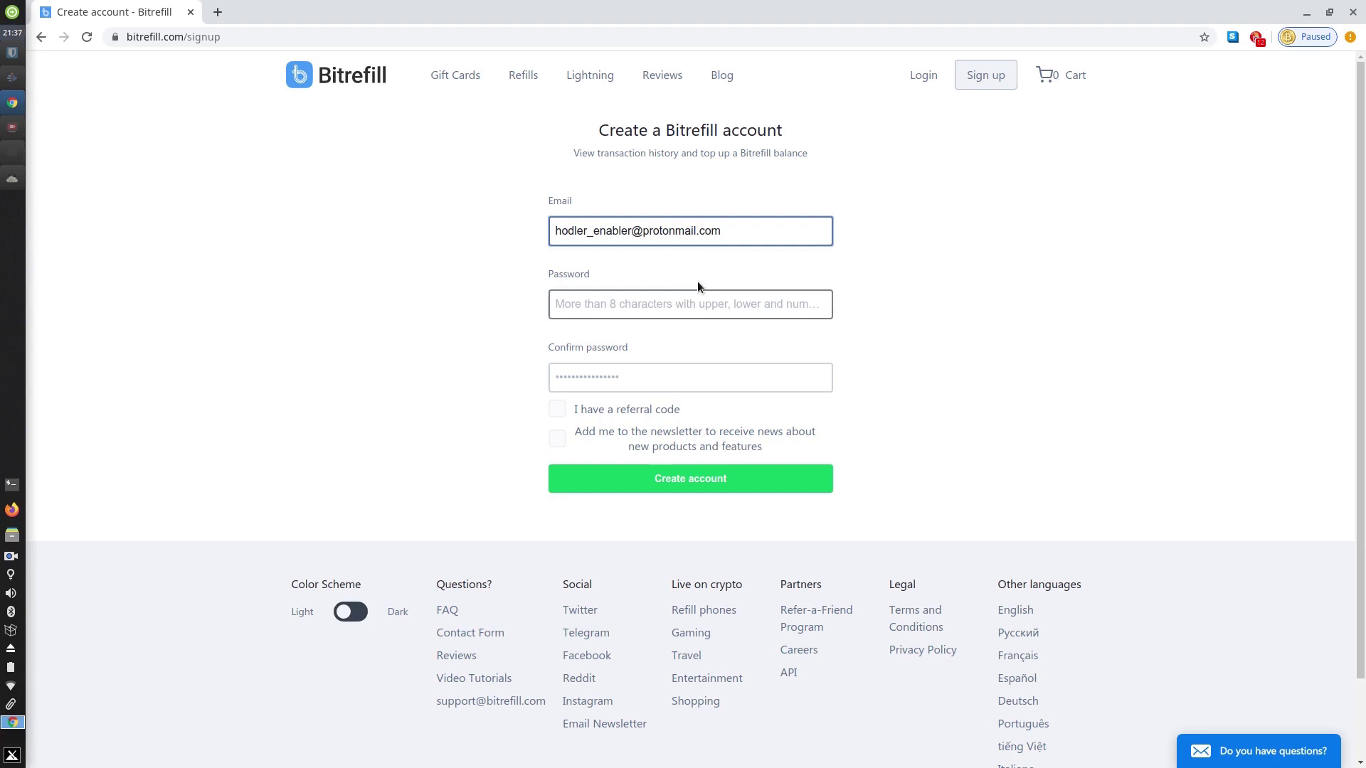
{"action": "left_click", "coordinate": [686, 308]}
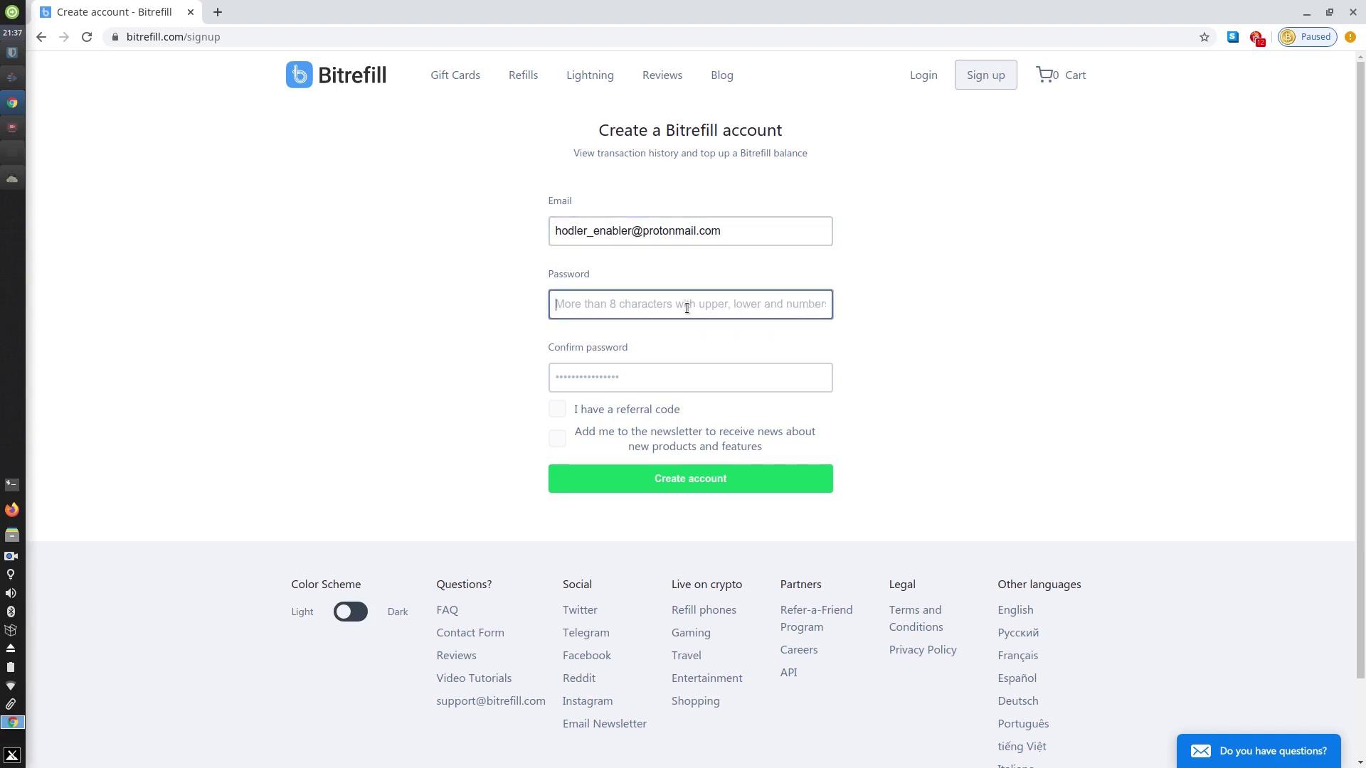
{"action": "key", "text": "ctrl+v"}
{"action": "left_click", "coordinate": [636, 378]}
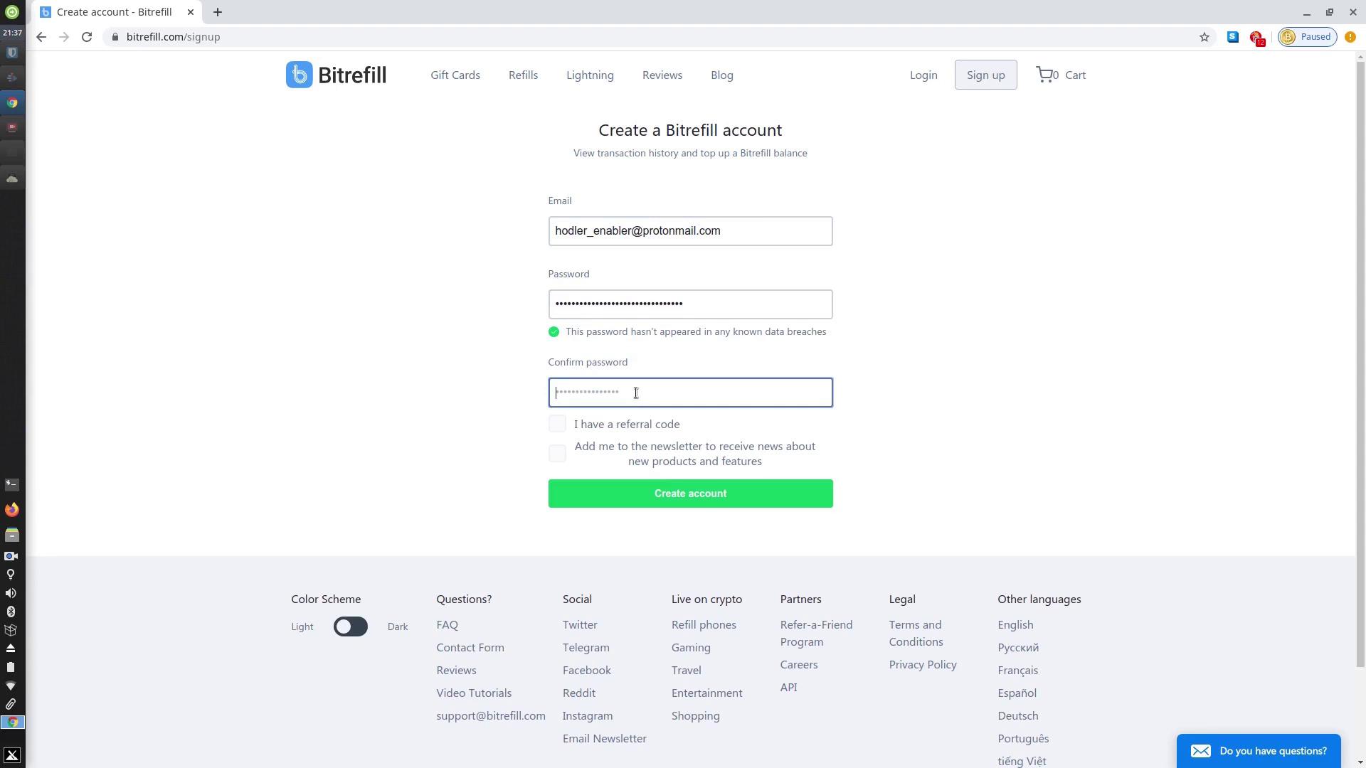
{"action": "key", "text": "ctrl+v"}
{"action": "left_click", "coordinate": [562, 462]}
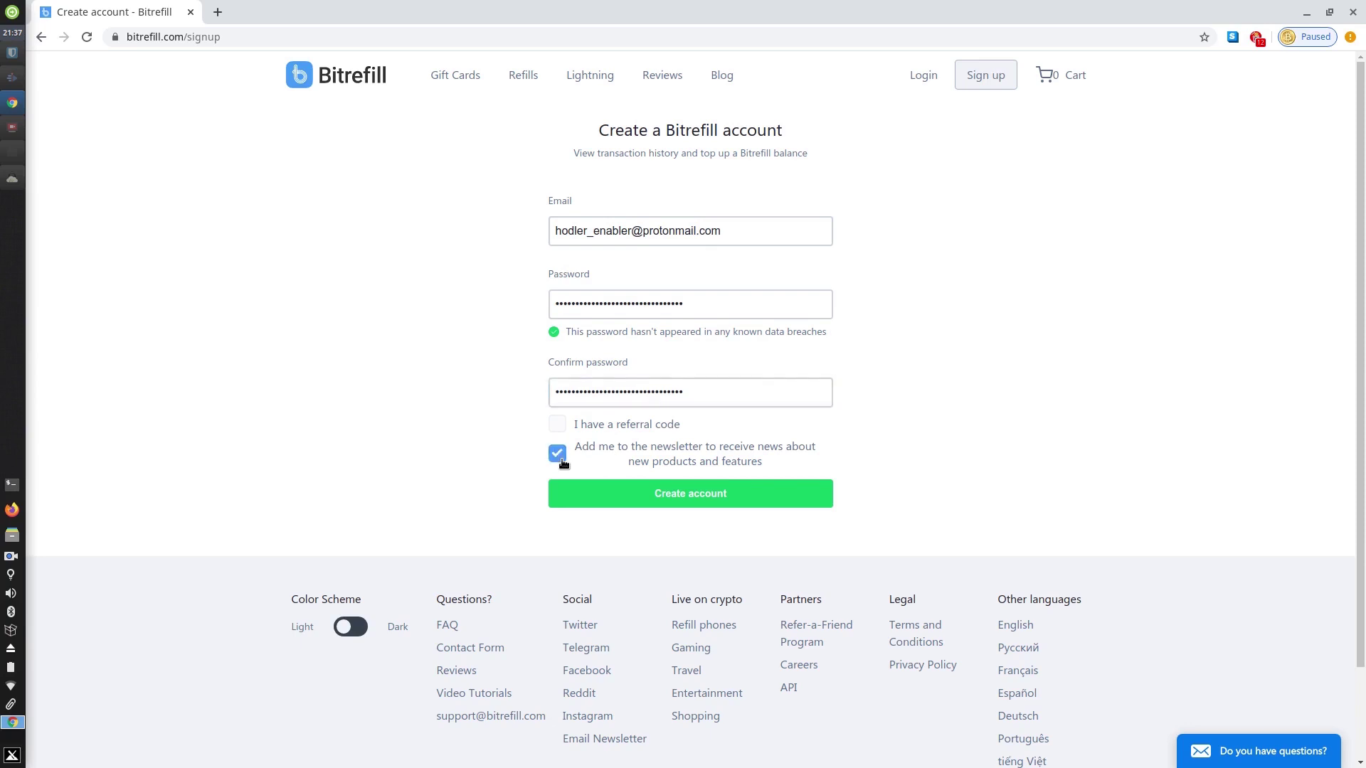
{"action": "left_click", "coordinate": [696, 498]}
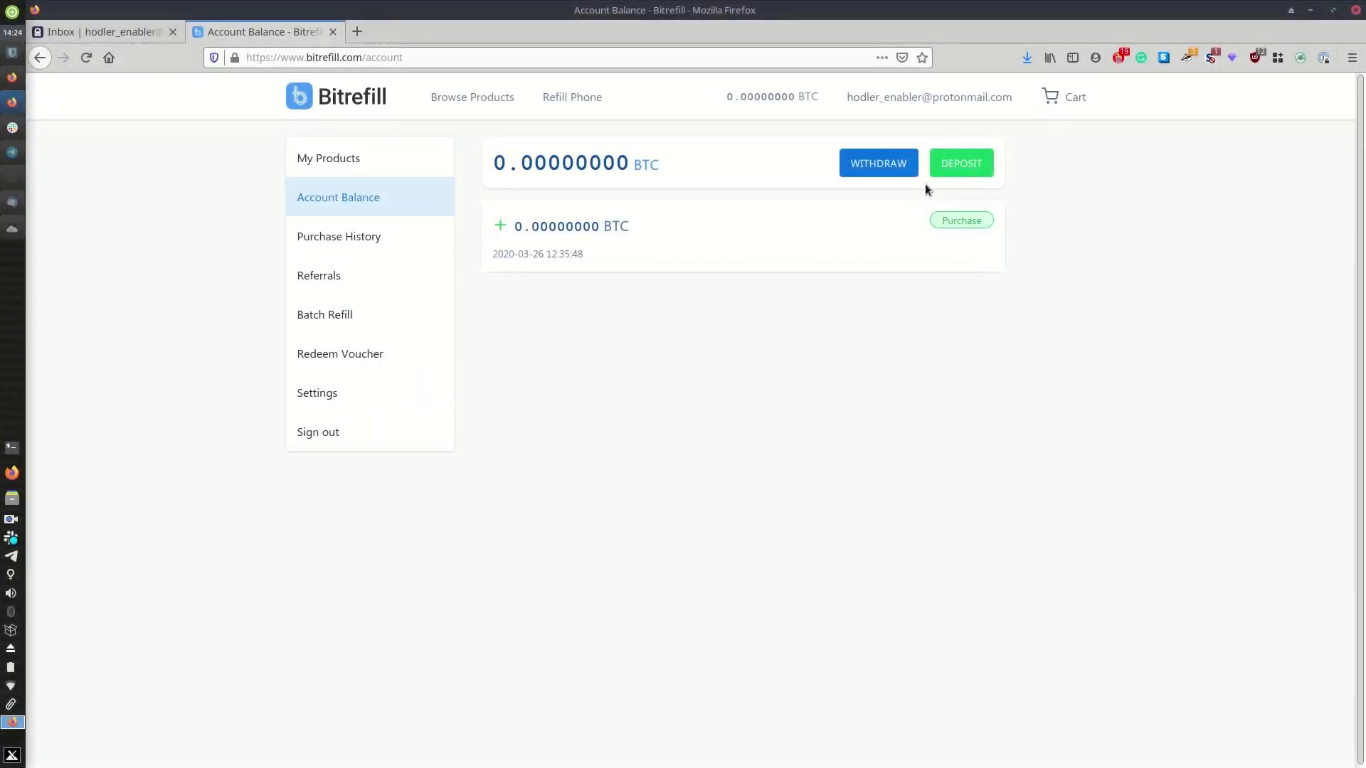
Step: Request a Lightning deposit invoice for 150380 satoshis from the account balance page
{"action": "left_click", "coordinate": [961, 168]}
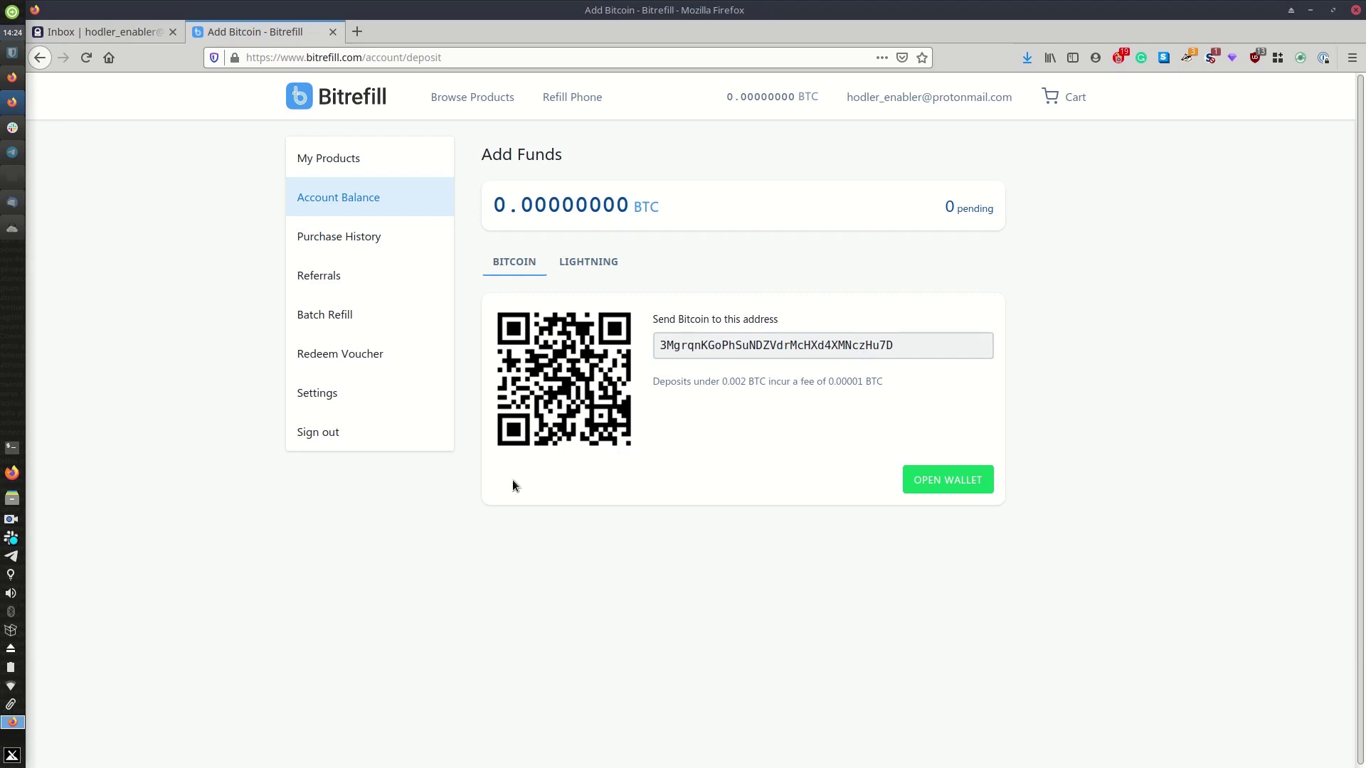
{"action": "left_click", "coordinate": [599, 261]}
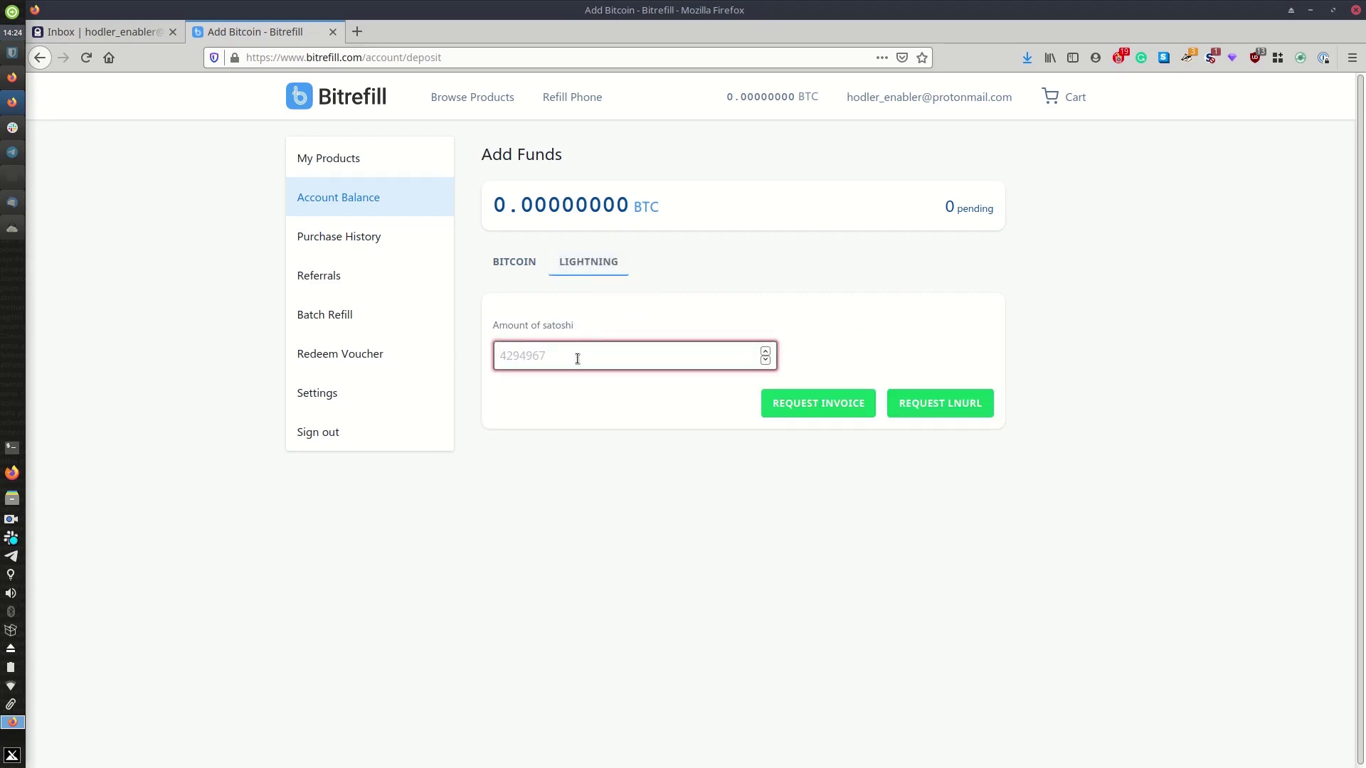
{"action": "type", "text": "150"}
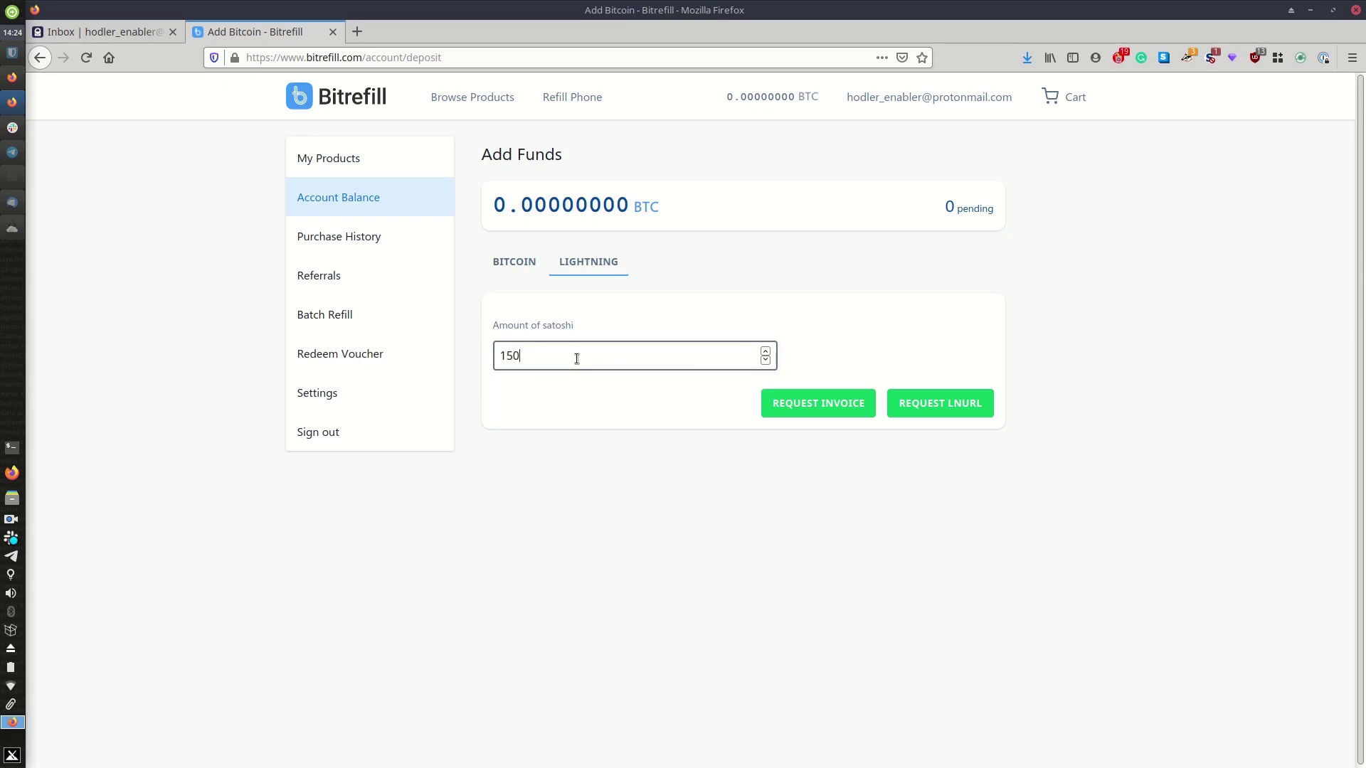
{"action": "type", "text": "380"}
{"action": "left_click", "coordinate": [830, 403]}
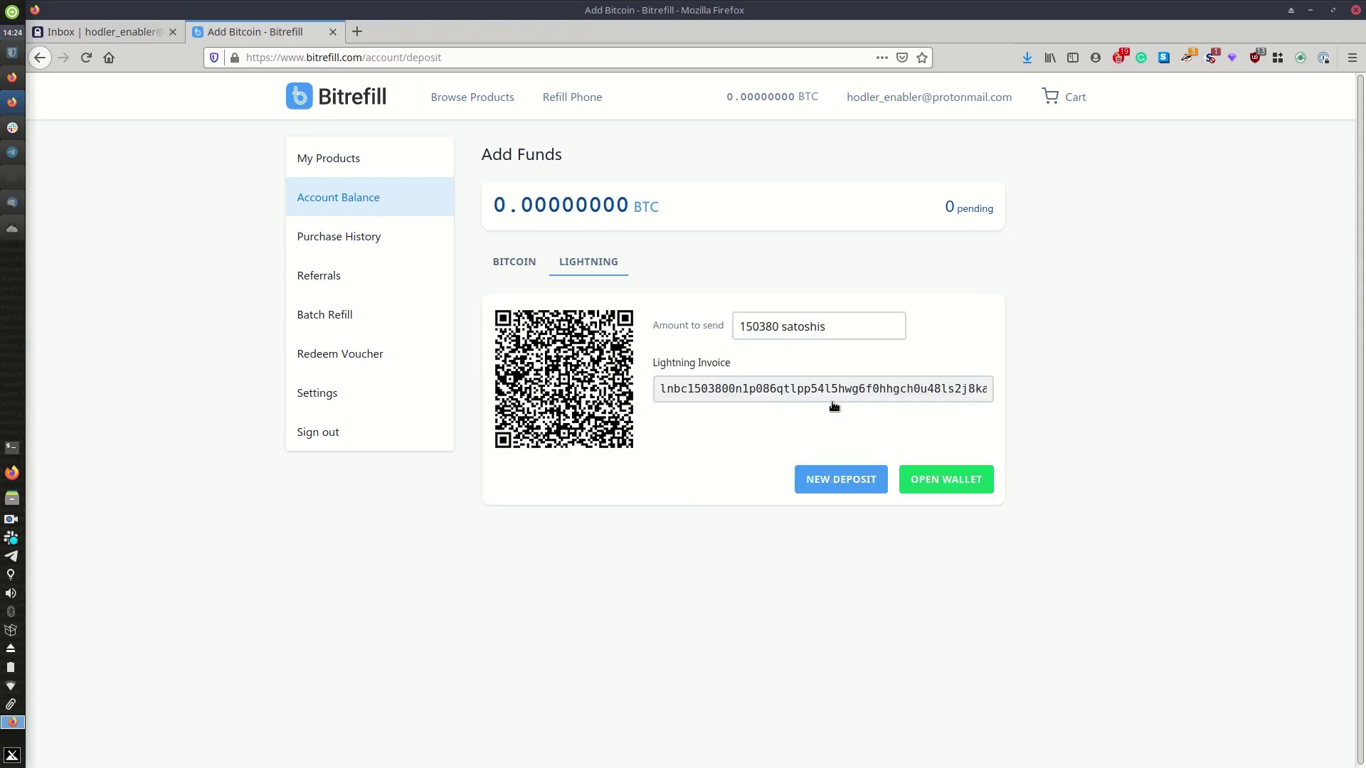
Step: Pay the 150,380 sat invoice by confirming it in the Joule wallet
{"action": "left_click", "coordinate": [579, 372]}
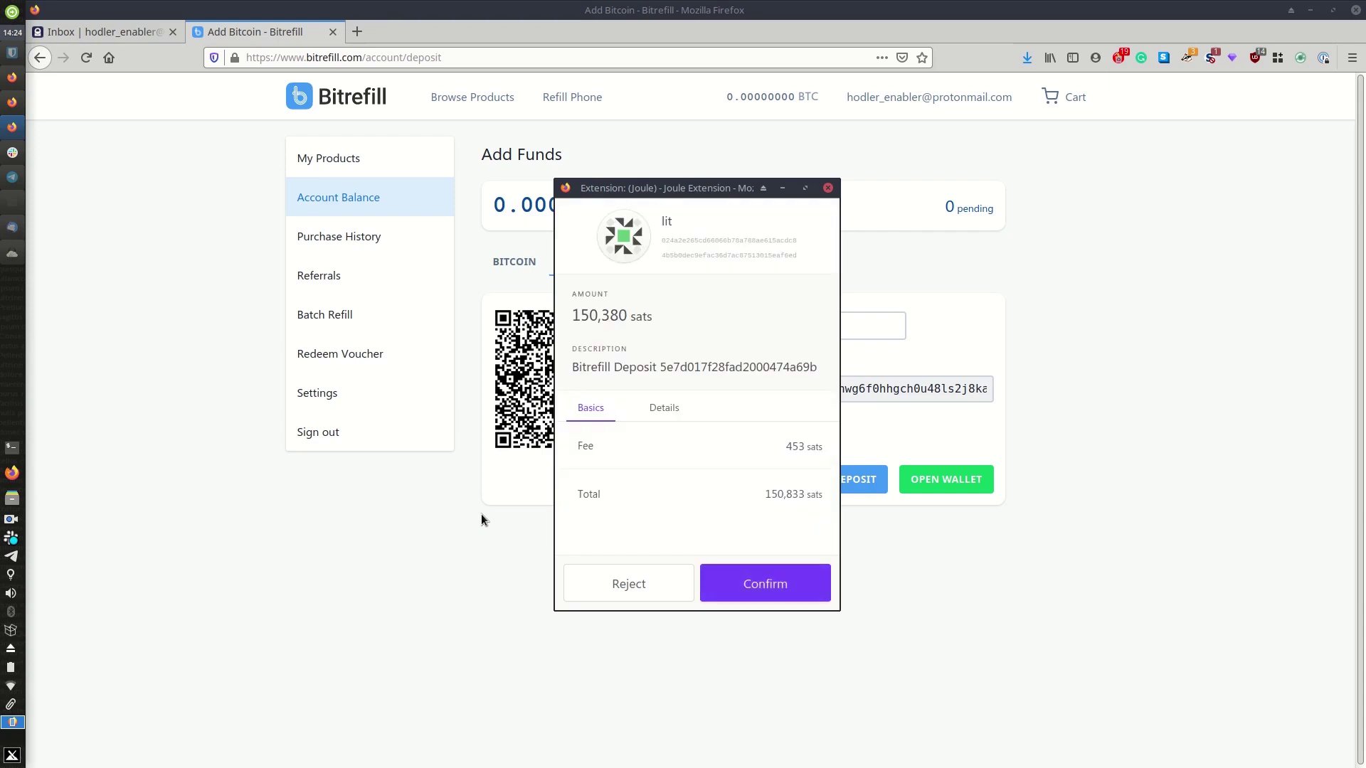
{"action": "left_click", "coordinate": [750, 590]}
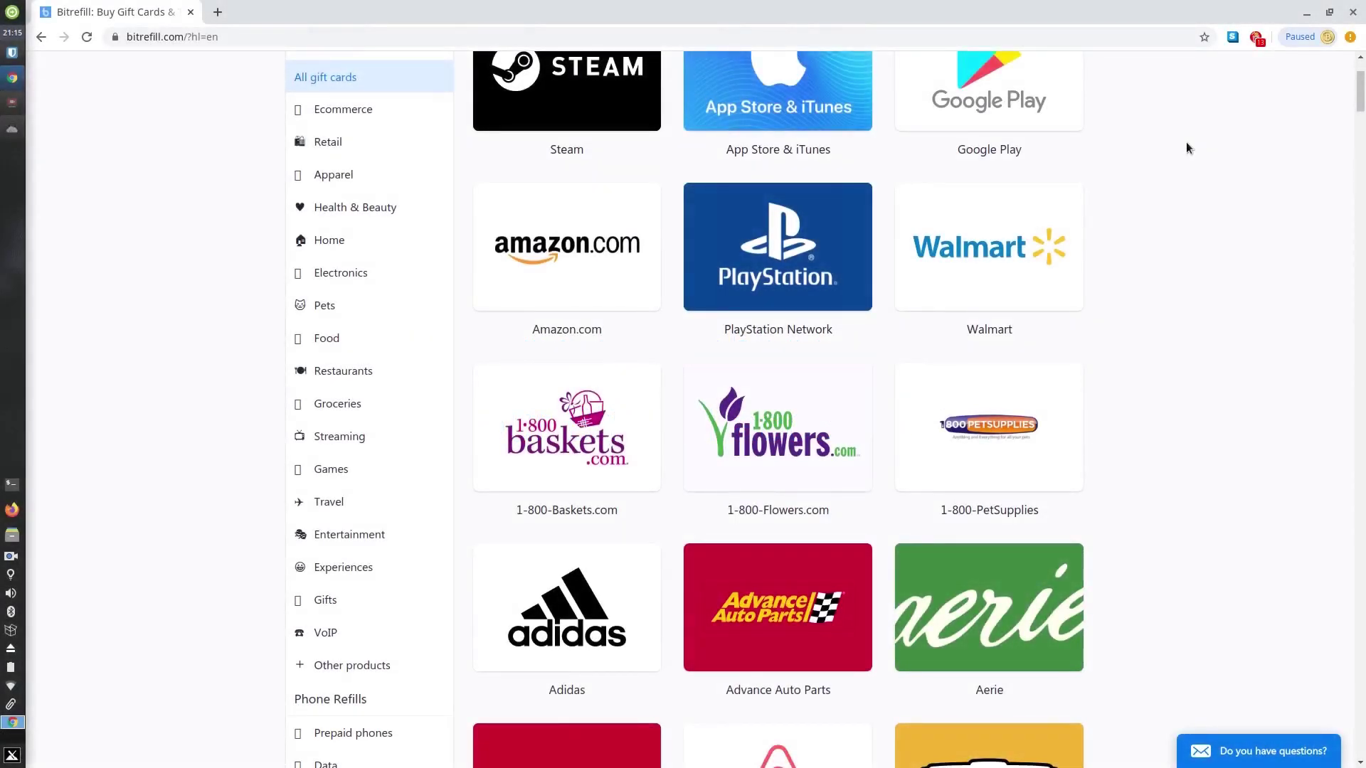
Step: Scroll down through the entire All gift cards grid and back to the top
{"action": "scroll", "coordinate": [1187, 148], "scroll_direction": "down", "scroll_amount": 1}
{"action": "scroll", "coordinate": [1187, 148], "scroll_direction": "down", "scroll_amount": 2}
{"action": "scroll", "coordinate": [1187, 148], "scroll_direction": "down", "scroll_amount": 2}
{"action": "scroll", "coordinate": [1186, 148], "scroll_direction": "down", "scroll_amount": 2}
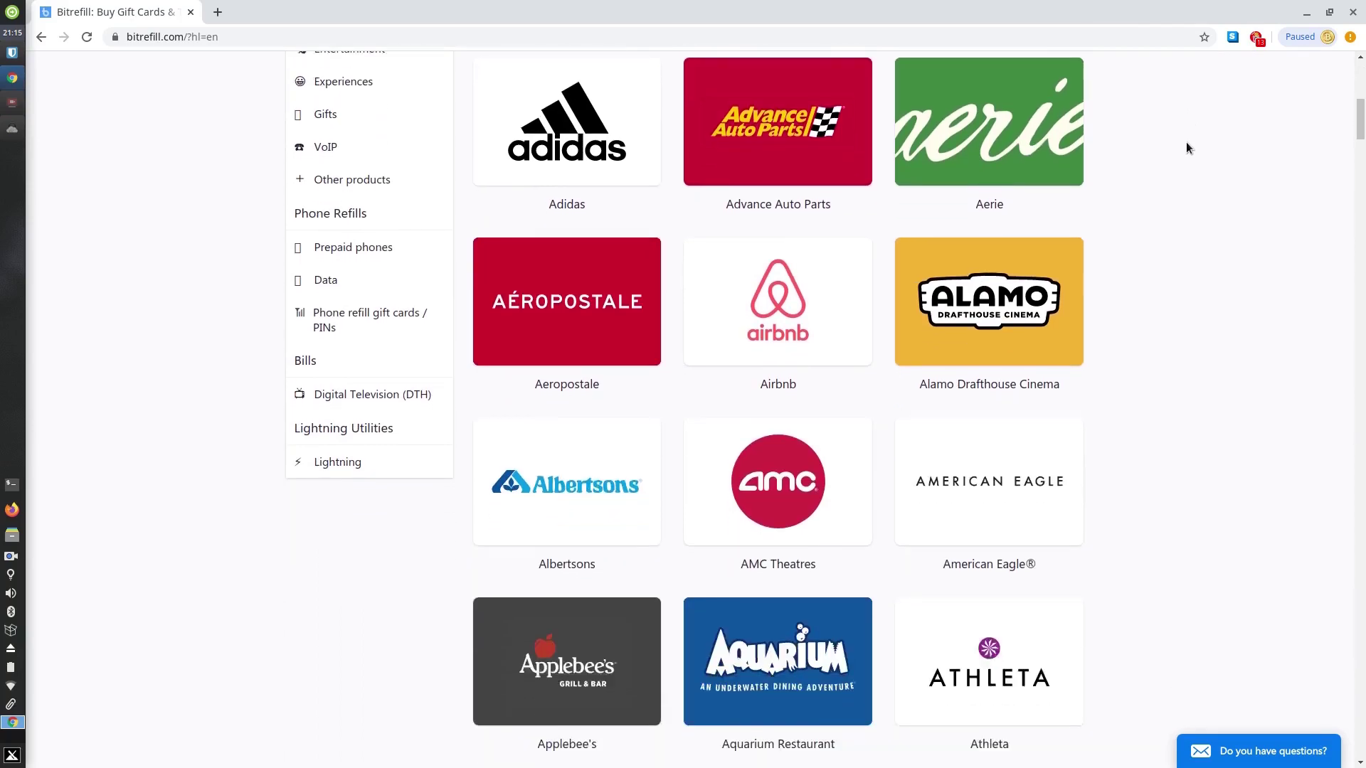
{"action": "scroll", "coordinate": [1186, 148], "scroll_direction": "down", "scroll_amount": 2}
{"action": "scroll", "coordinate": [1187, 148], "scroll_direction": "down", "scroll_amount": 3}
{"action": "scroll", "coordinate": [1186, 148], "scroll_direction": "down", "scroll_amount": 4}
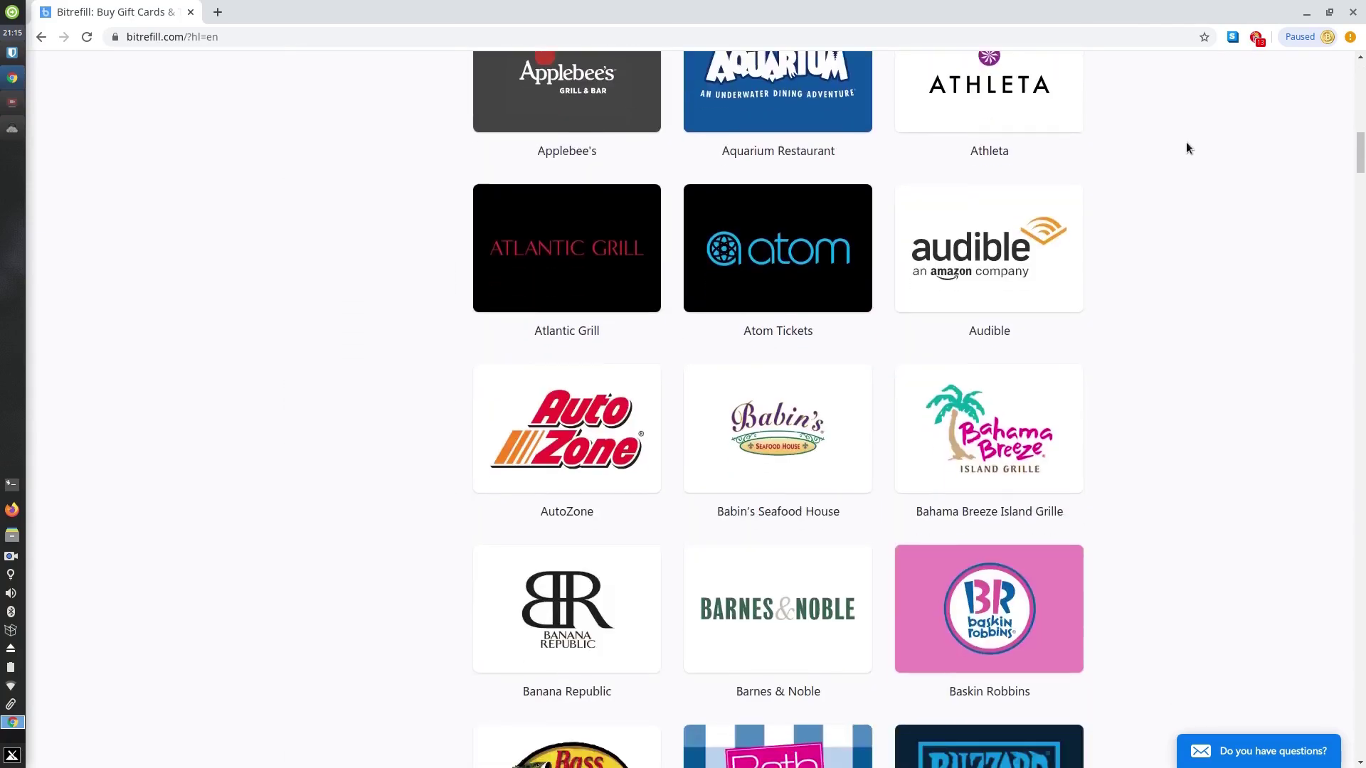
{"action": "scroll", "coordinate": [1186, 148], "scroll_direction": "down", "scroll_amount": 3}
{"action": "scroll", "coordinate": [1187, 148], "scroll_direction": "down", "scroll_amount": 3}
{"action": "scroll", "coordinate": [1186, 148], "scroll_direction": "down", "scroll_amount": 3}
{"action": "scroll", "coordinate": [1186, 148], "scroll_direction": "down", "scroll_amount": 3}
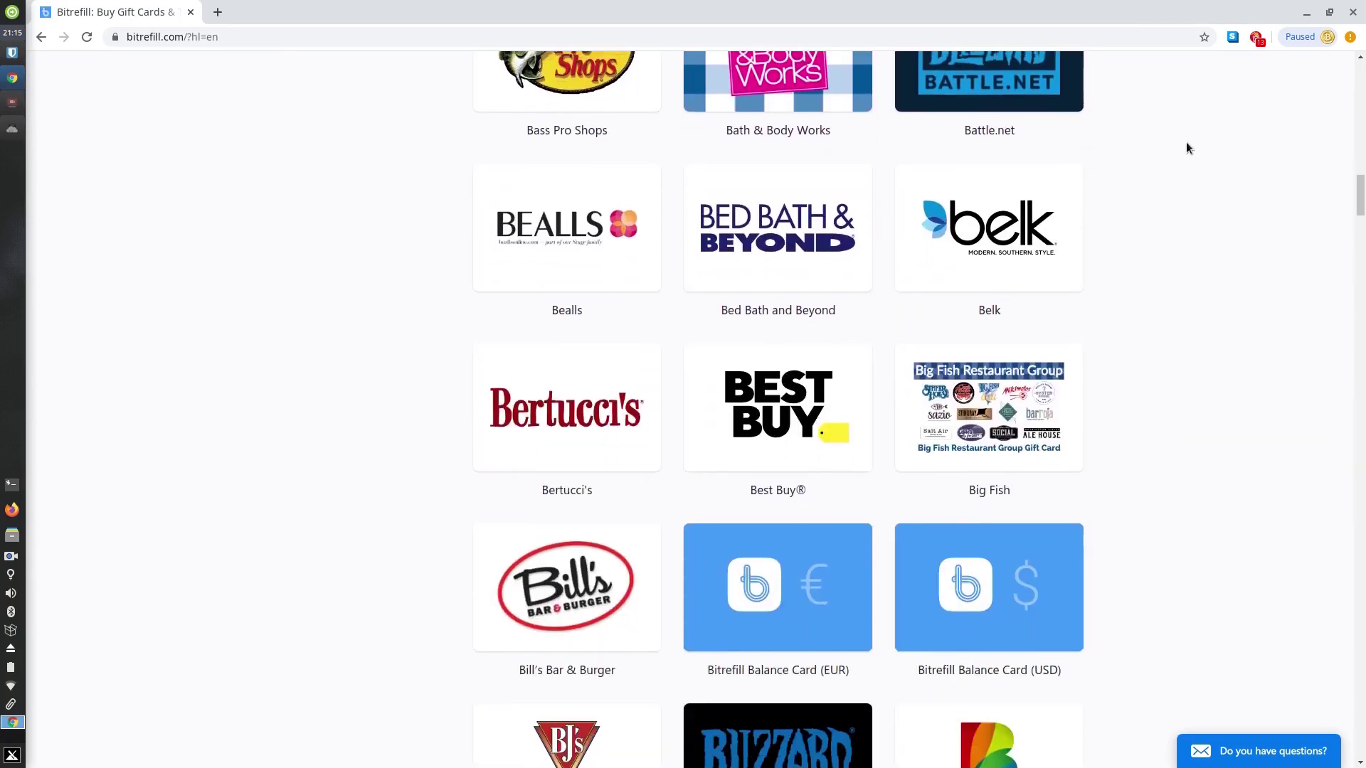
{"action": "scroll", "coordinate": [1186, 148], "scroll_direction": "down", "scroll_amount": 2}
{"action": "scroll", "coordinate": [1186, 148], "scroll_direction": "down", "scroll_amount": 3}
{"action": "scroll", "coordinate": [1185, 147], "scroll_direction": "down", "scroll_amount": 3}
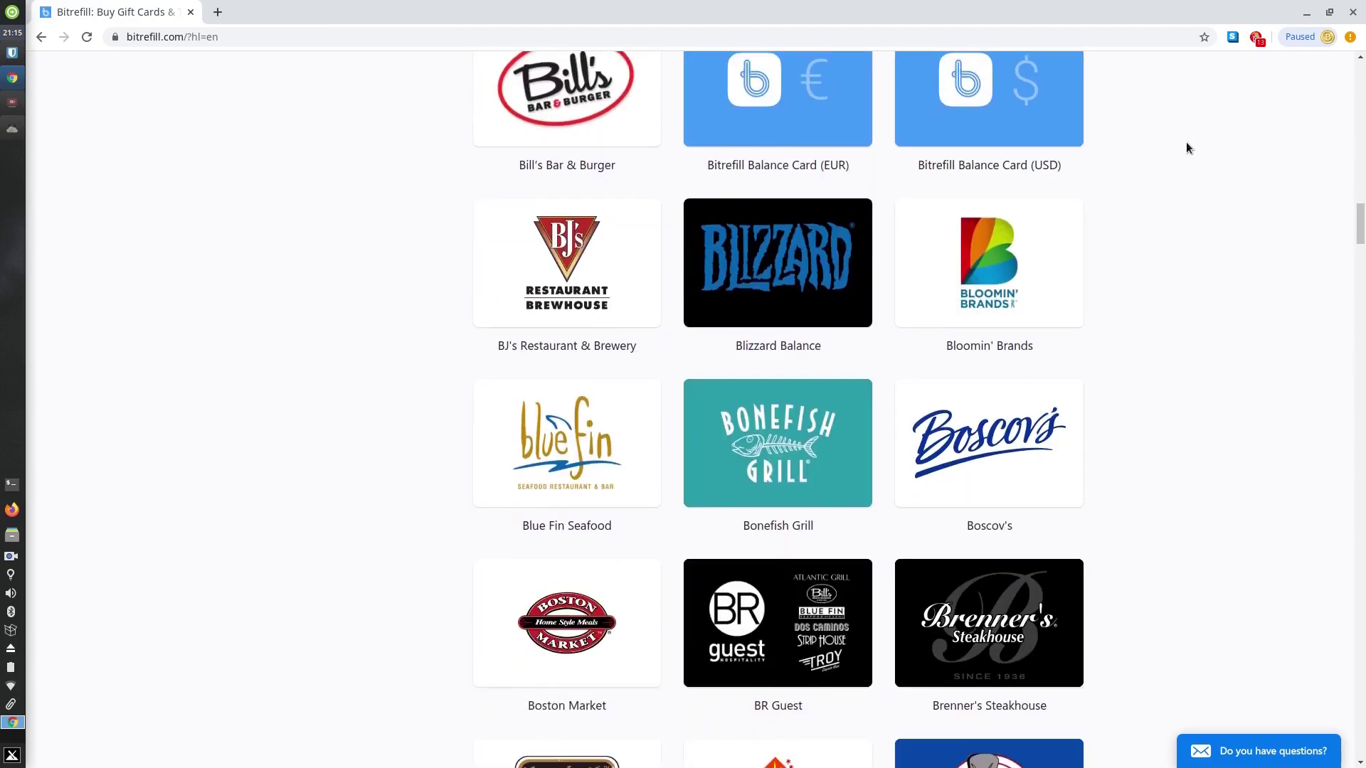
{"action": "scroll", "coordinate": [1185, 148], "scroll_direction": "down", "scroll_amount": 2}
{"action": "scroll", "coordinate": [1186, 148], "scroll_direction": "down", "scroll_amount": 2}
{"action": "scroll", "coordinate": [1186, 148], "scroll_direction": "down", "scroll_amount": 2}
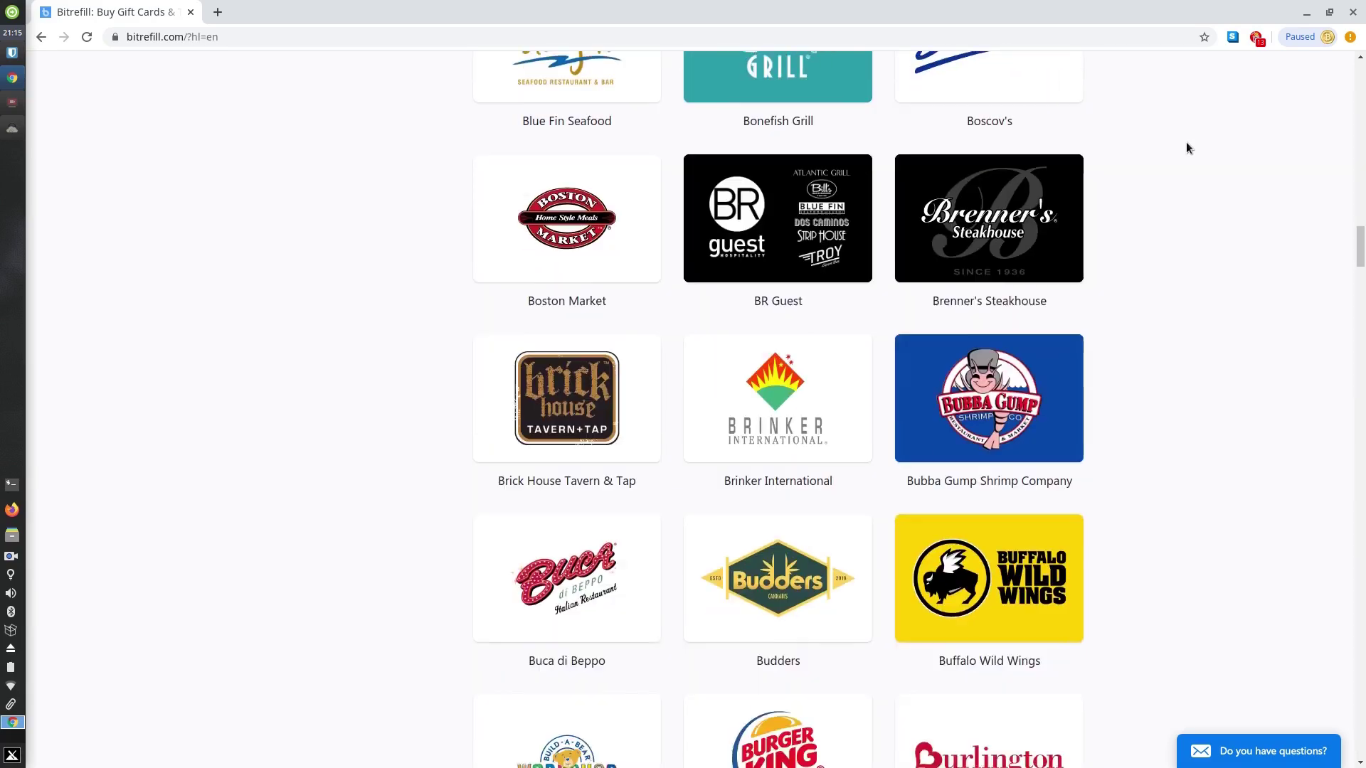
{"action": "scroll", "coordinate": [1186, 148], "scroll_direction": "down", "scroll_amount": 3}
{"action": "scroll", "coordinate": [1185, 148], "scroll_direction": "down", "scroll_amount": 2}
{"action": "scroll", "coordinate": [1186, 148], "scroll_direction": "down", "scroll_amount": 1}
{"action": "scroll", "coordinate": [1185, 148], "scroll_direction": "up", "scroll_amount": 5}
{"action": "scroll", "coordinate": [1185, 148], "scroll_direction": "up", "scroll_amount": 7}
{"action": "scroll", "coordinate": [1185, 148], "scroll_direction": "up", "scroll_amount": 3}
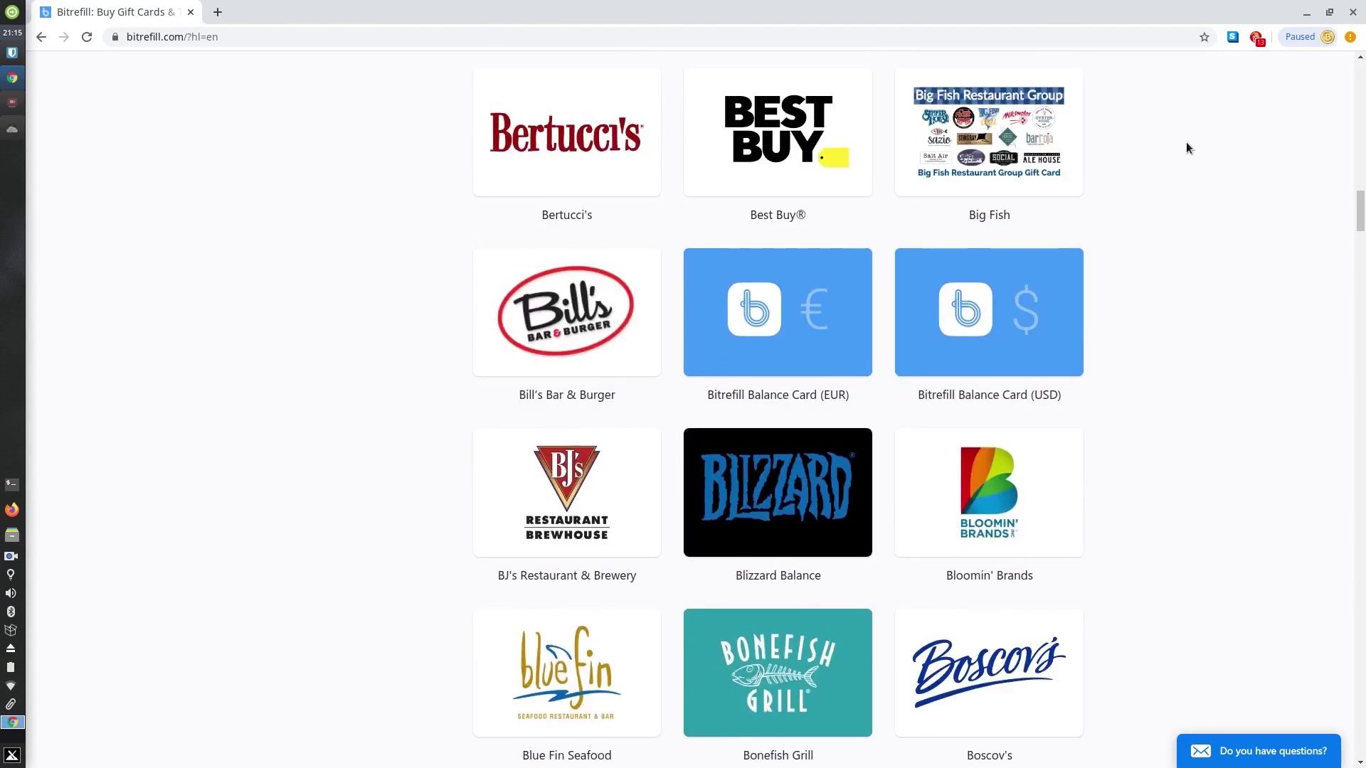
{"action": "scroll", "coordinate": [1185, 148], "scroll_direction": "up", "scroll_amount": 10}
{"action": "scroll", "coordinate": [1185, 148], "scroll_direction": "up", "scroll_amount": 2}
{"action": "scroll", "coordinate": [1185, 148], "scroll_direction": "up", "scroll_amount": 10}
{"action": "scroll", "coordinate": [1185, 148], "scroll_direction": "up", "scroll_amount": 2}
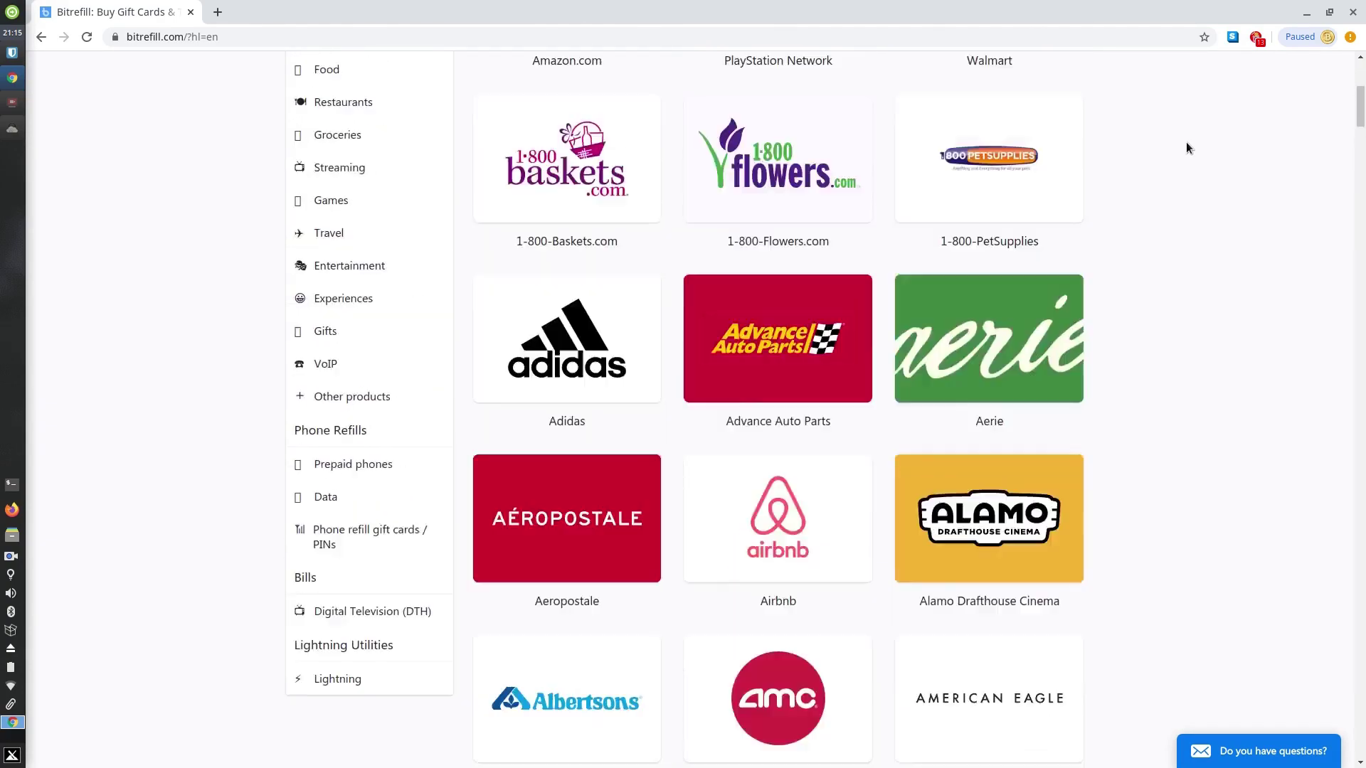
{"action": "scroll", "coordinate": [1185, 148], "scroll_direction": "up", "scroll_amount": 5}
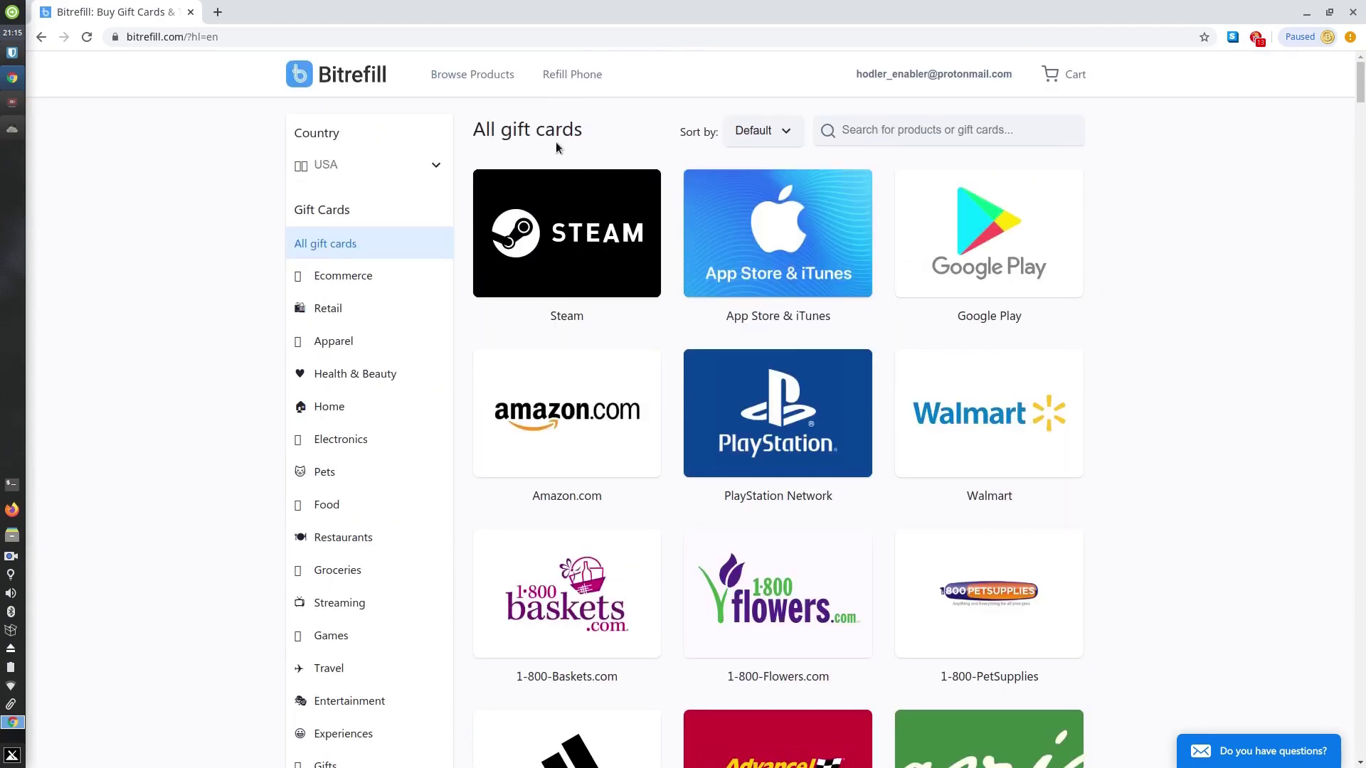
Step: Add one €10 Steam gift card to the cart and proceed to checkout
{"action": "left_click", "coordinate": [528, 239]}
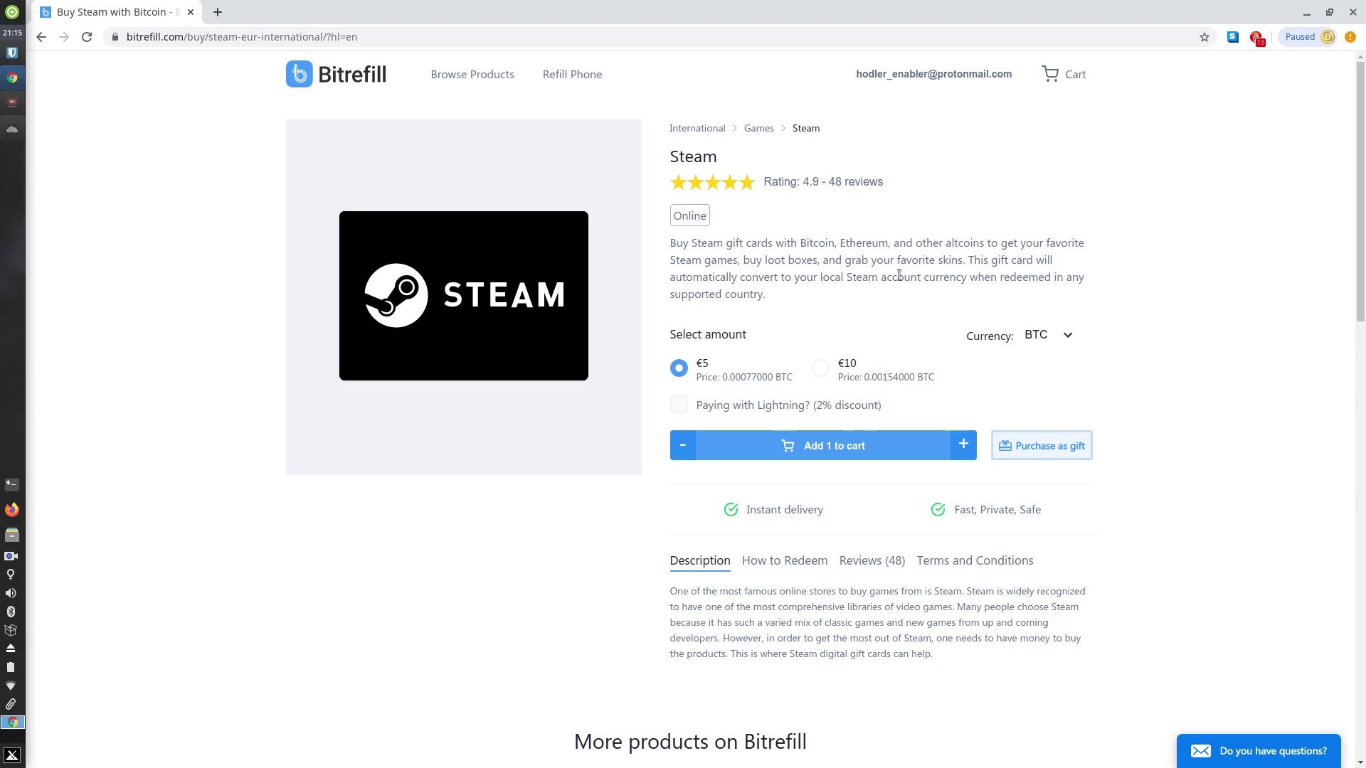
{"action": "left_click", "coordinate": [822, 370]}
{"action": "left_click", "coordinate": [1037, 458]}
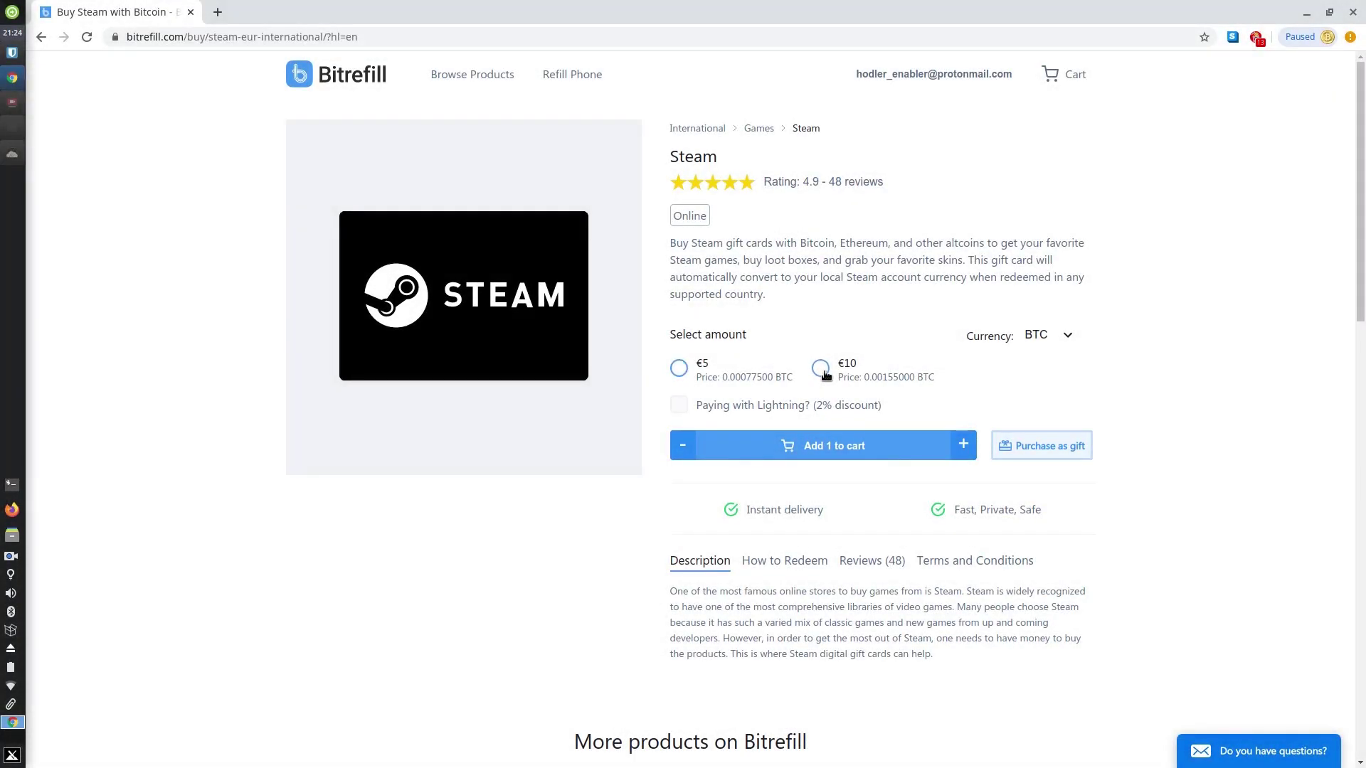
{"action": "left_click", "coordinate": [824, 371]}
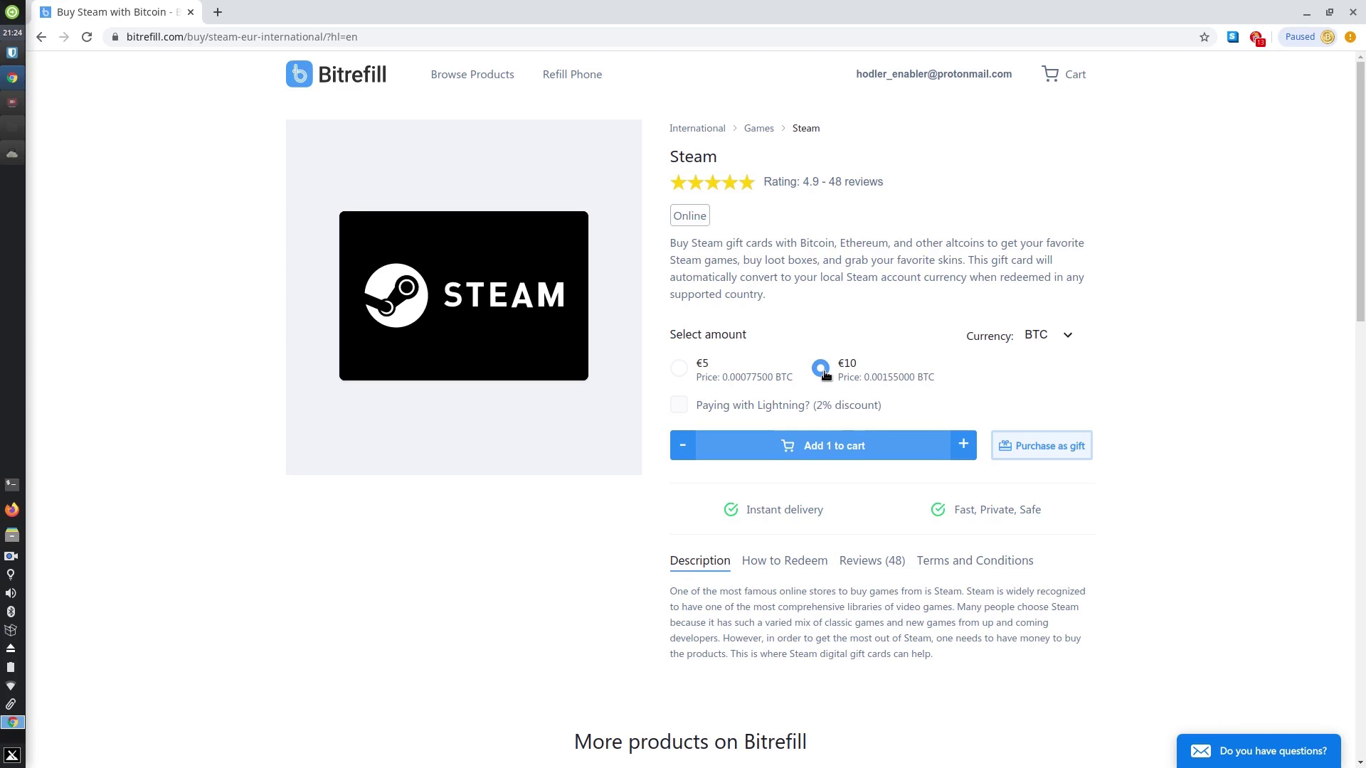
{"action": "left_click", "coordinate": [836, 453]}
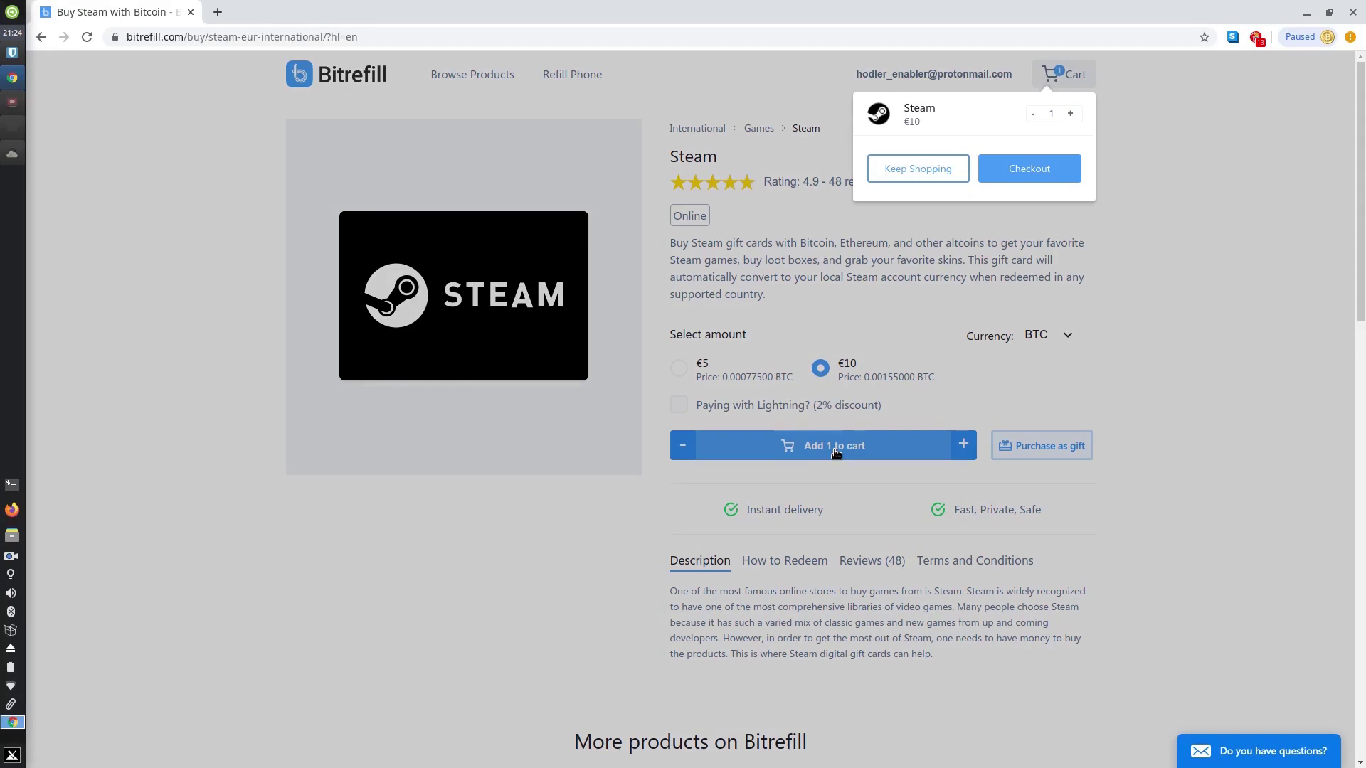
{"action": "left_click", "coordinate": [1033, 176]}
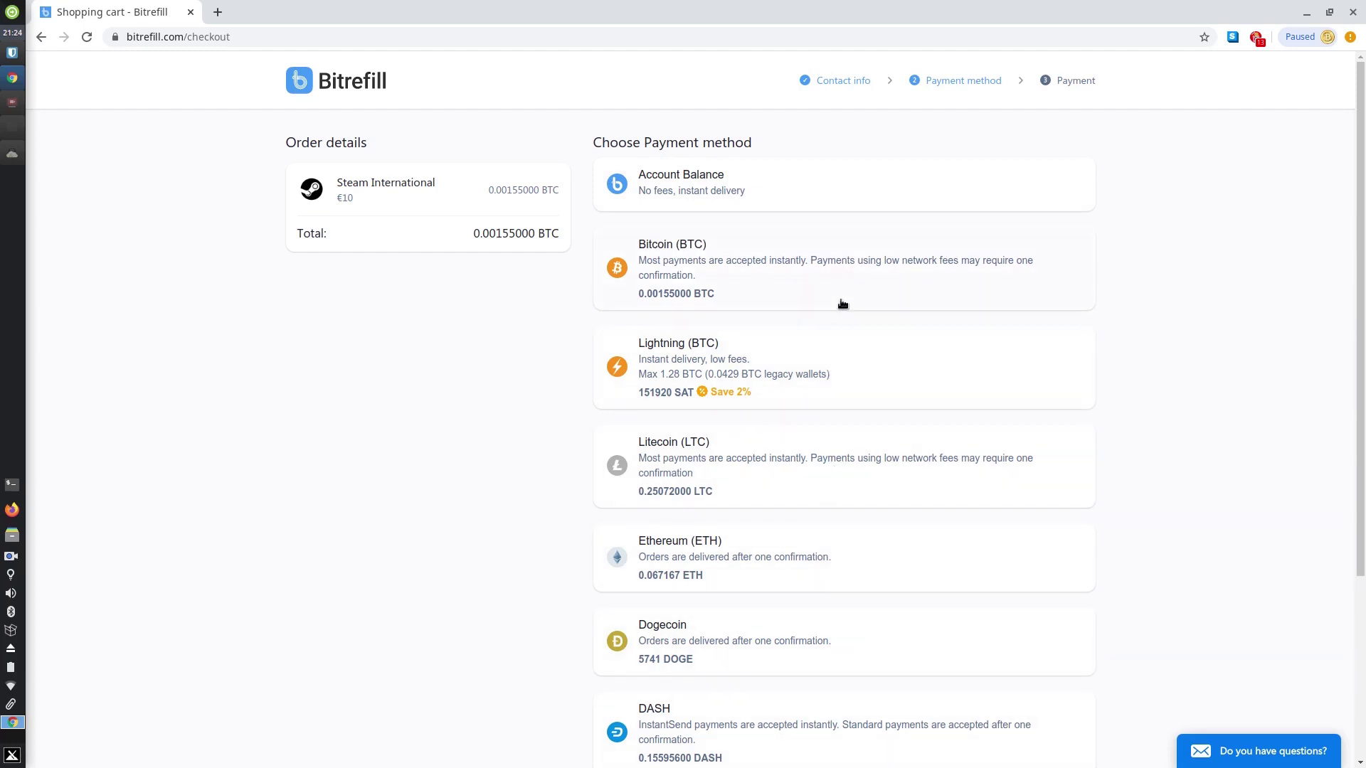
Step: Pay for the Steam card order with Account Balance and confirm the payment
{"action": "left_click", "coordinate": [759, 187]}
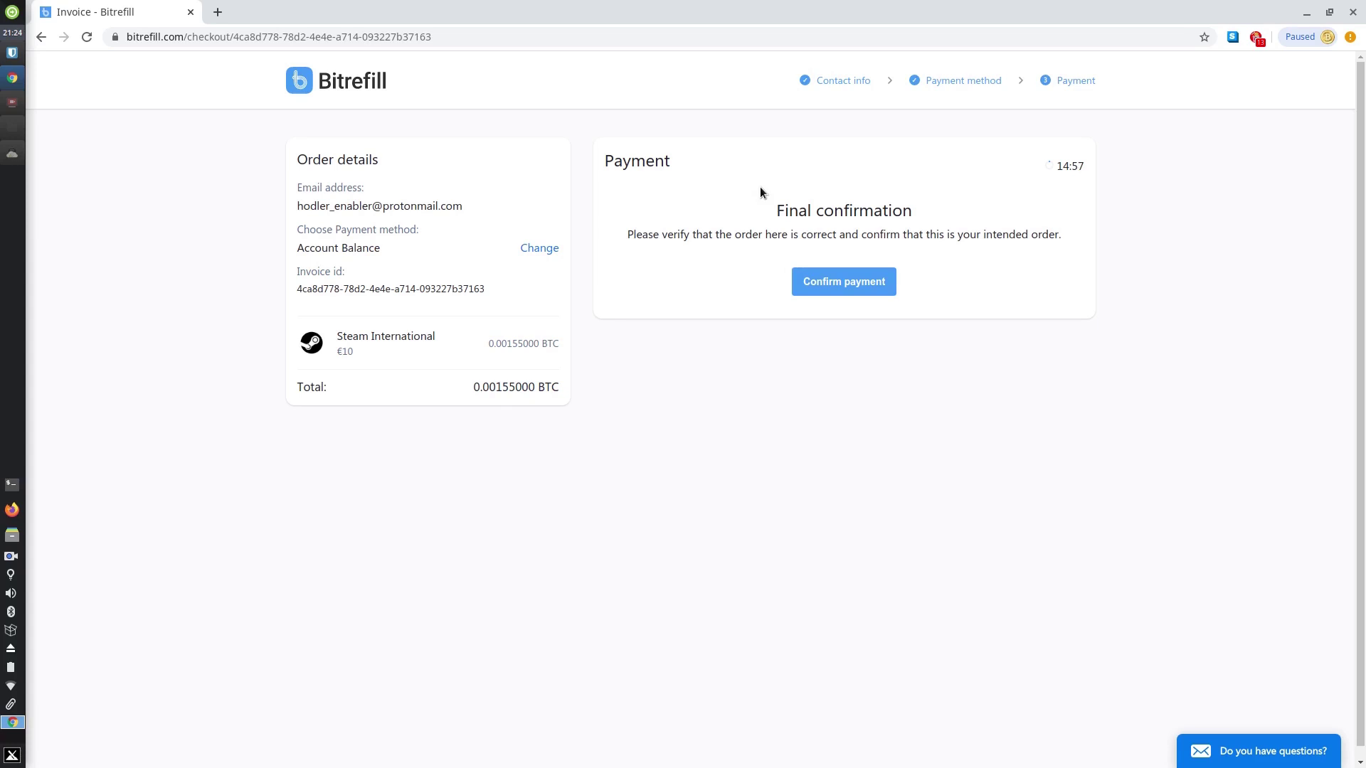
{"action": "left_click", "coordinate": [834, 288]}
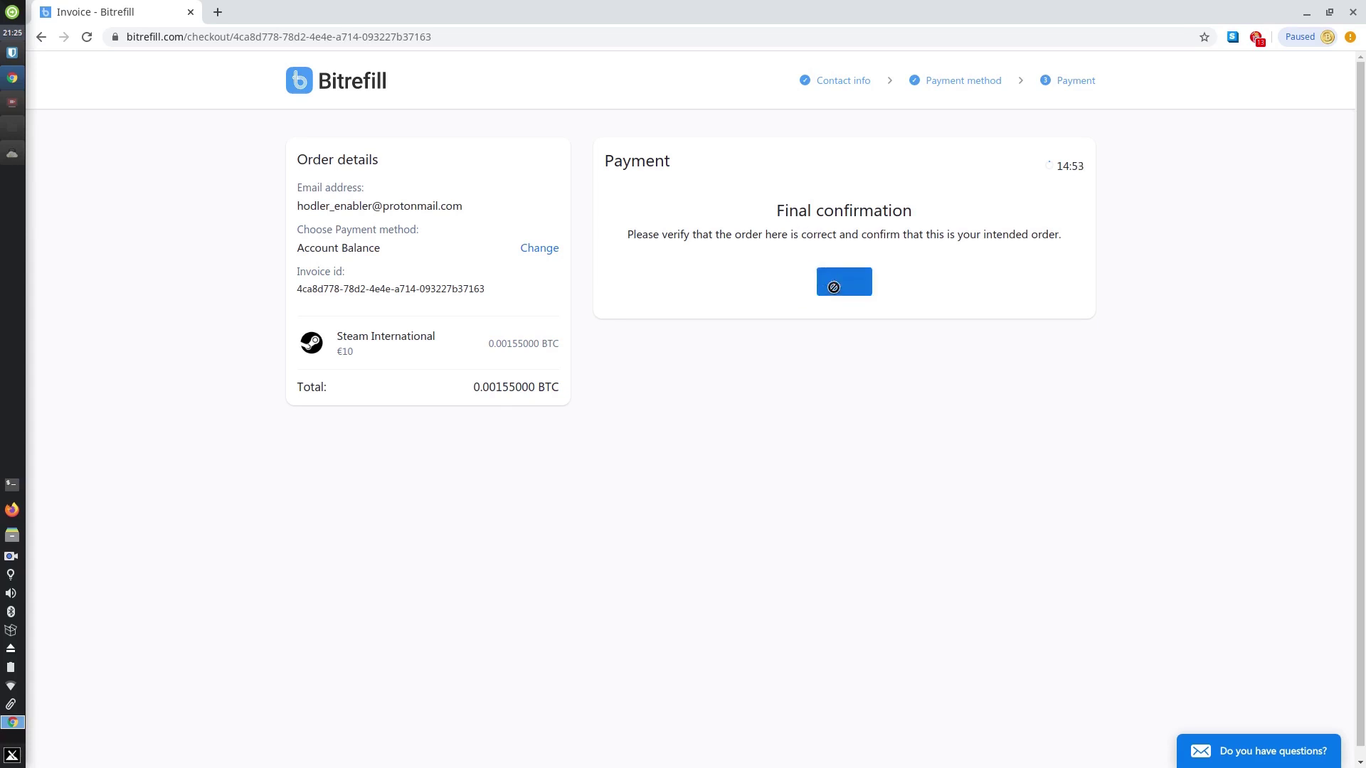